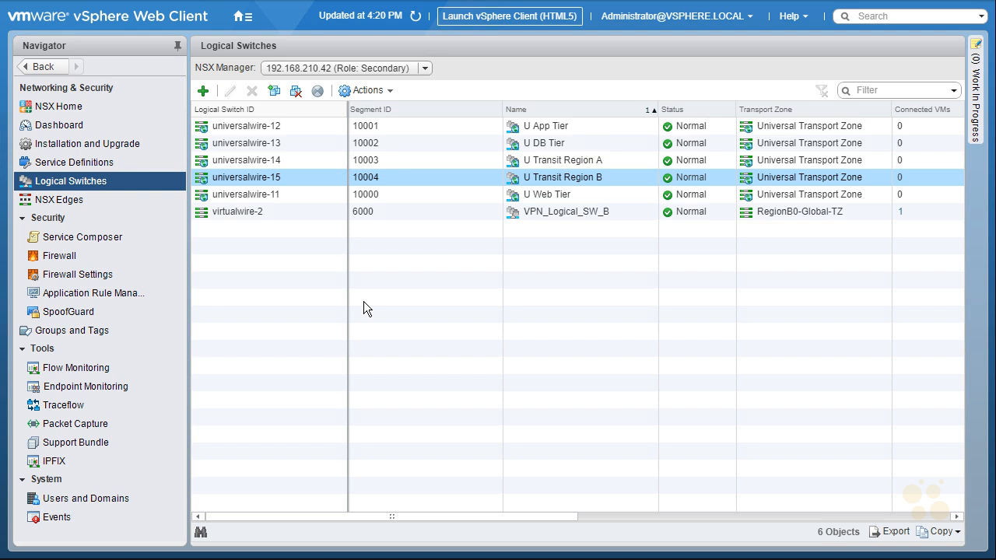
# Step: Start a new NSX Edge on the primary NSX Manager as a Universal Logical Router named ULR
pyautogui.click(56, 201)
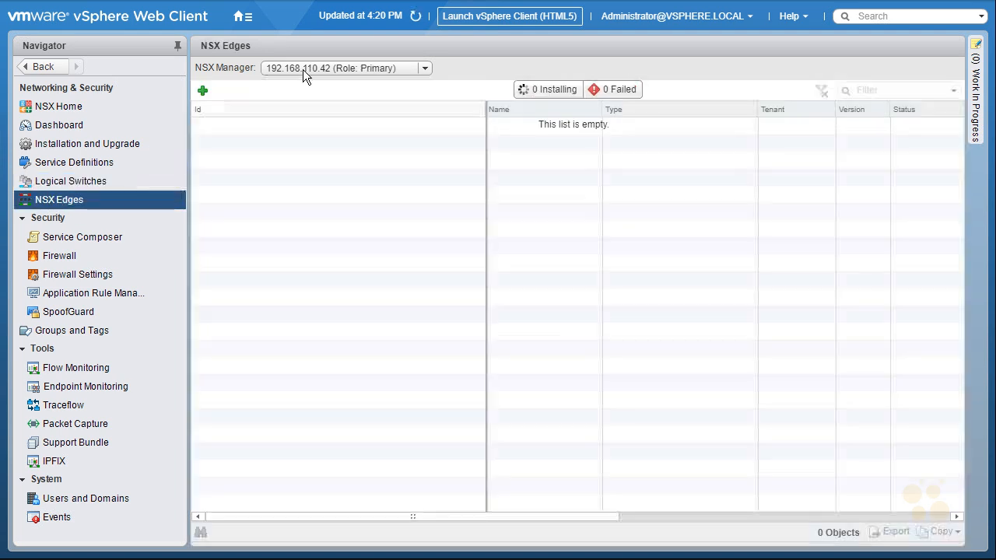
pyautogui.click(202, 92)
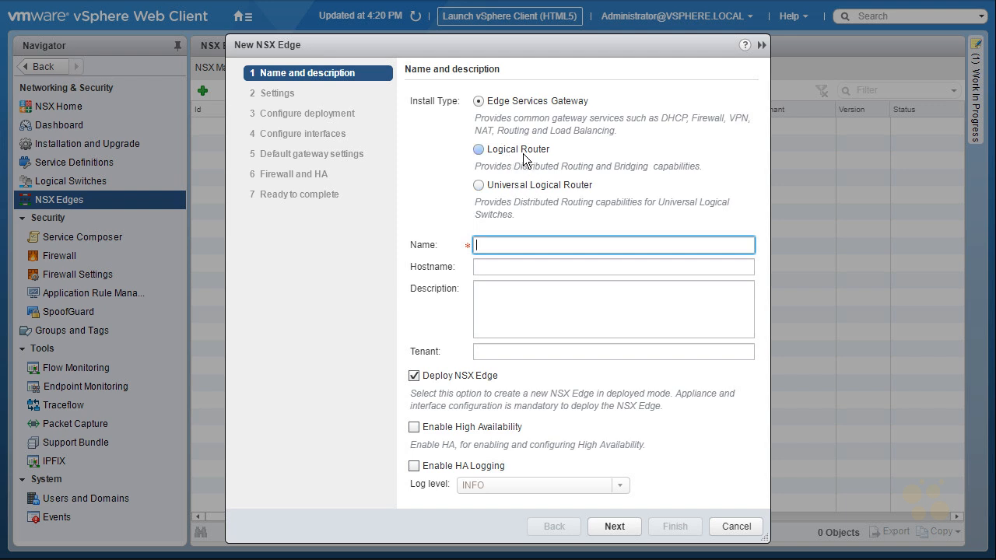
pyautogui.click(518, 188)
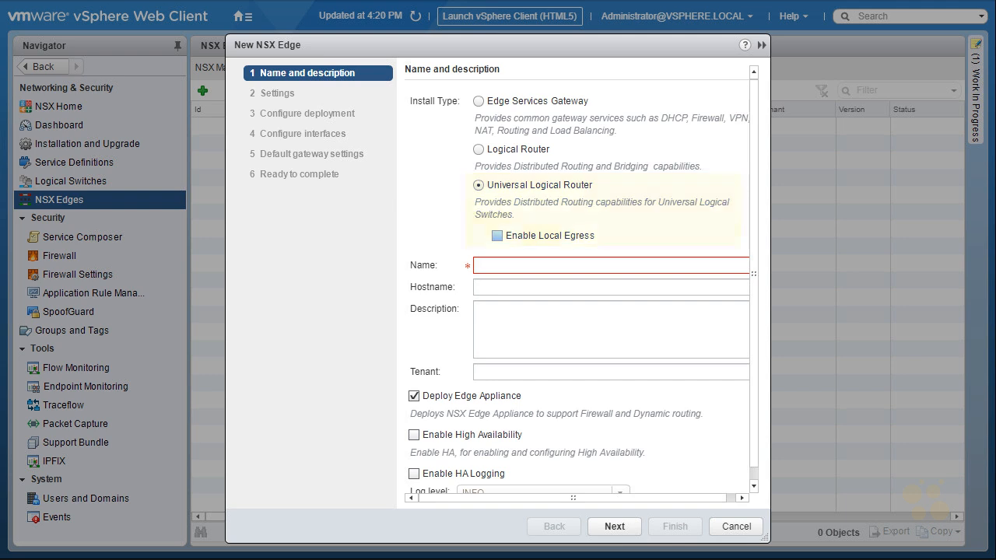
pyautogui.click(630, 263)
pyautogui.write('ULR')
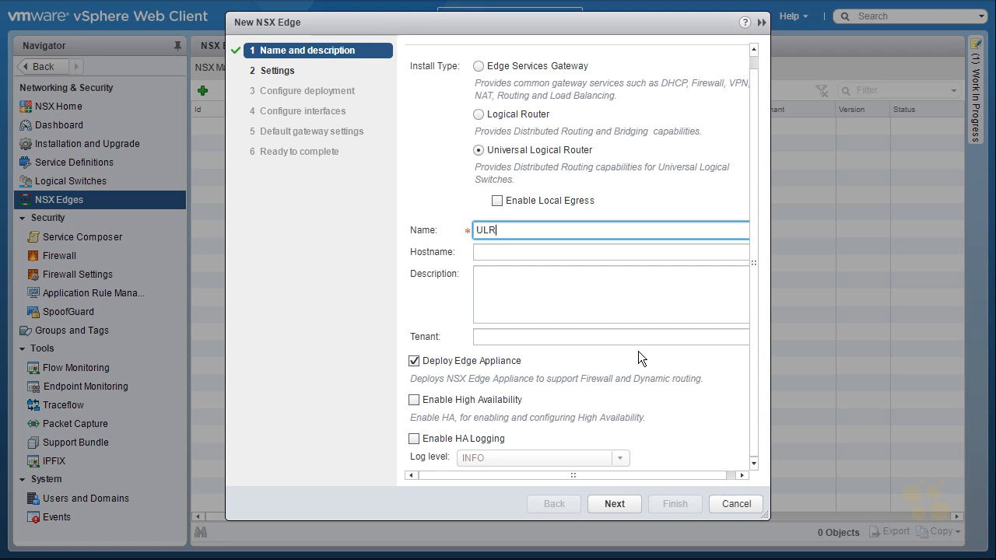
pyautogui.click(614, 504)
# Step: Enter and confirm the edge appliance's admin password, enable SSH access, and accept the settings
pyautogui.click(526, 139)
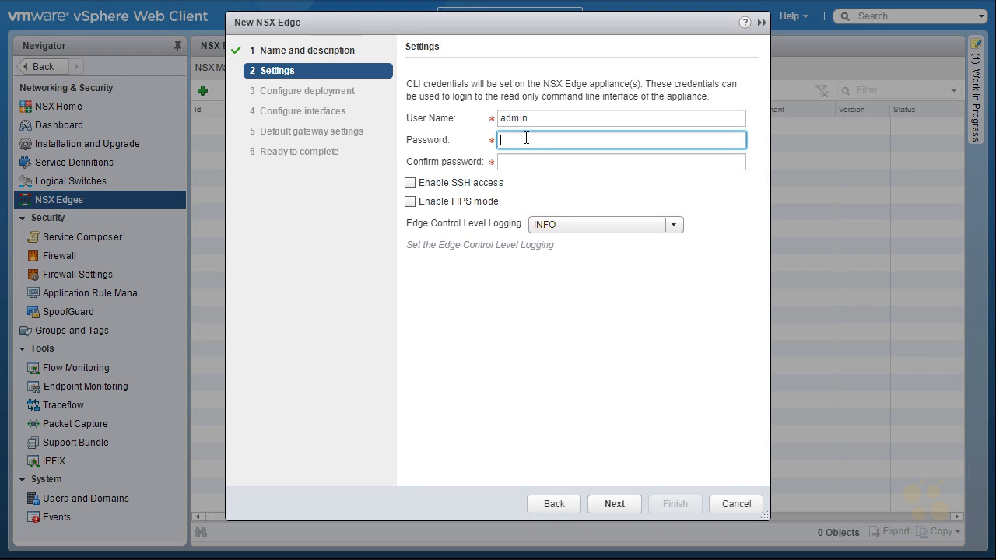
pyautogui.write('****************')
pyautogui.press('Tab')
pyautogui.write('****************')
pyautogui.click(410, 183)
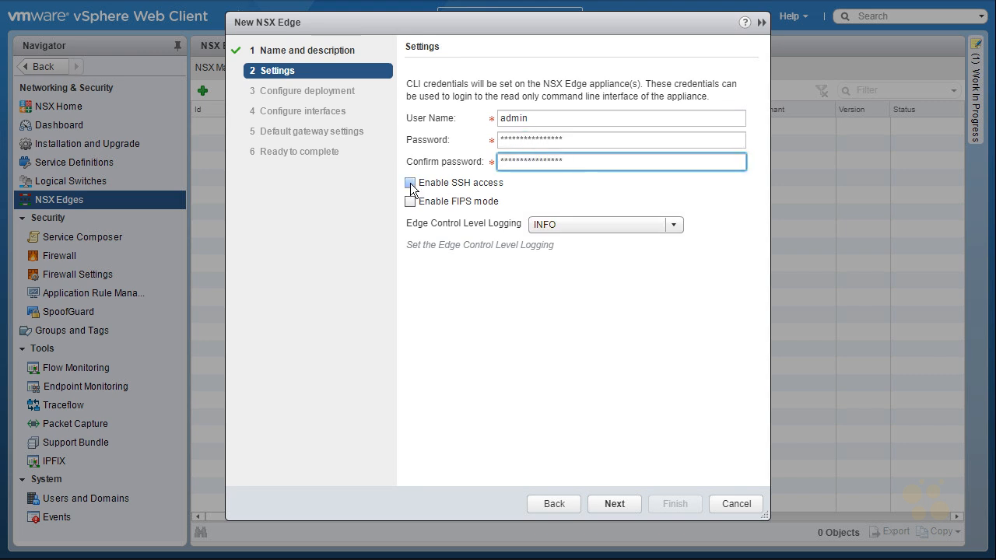
pyautogui.click(621, 504)
# Step: Add an NSX Edge appliance placed in the RegionA01-MGMT01 cluster on the RegionA01-ISCSI01 datastore, and accept the deployment configuration
pyautogui.click(418, 141)
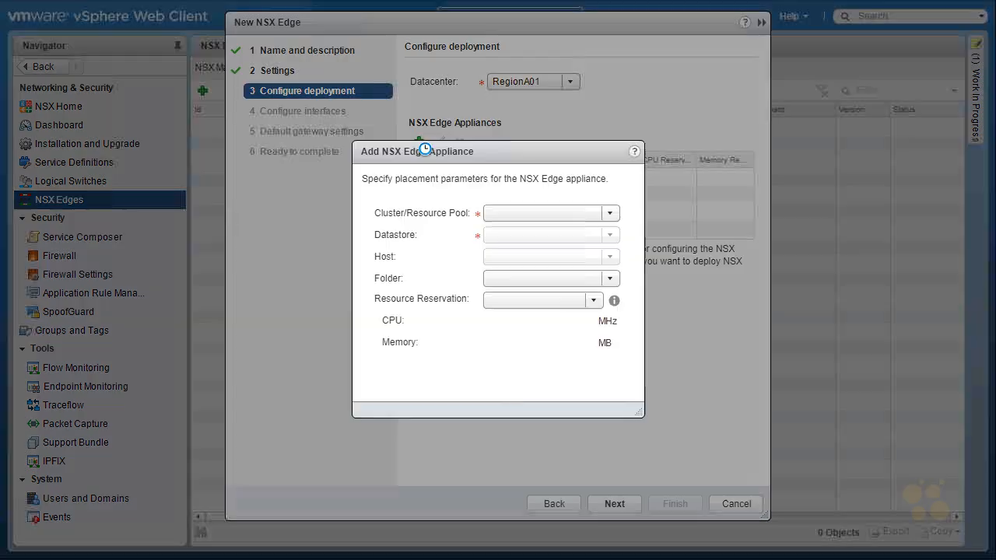
pyautogui.click(610, 213)
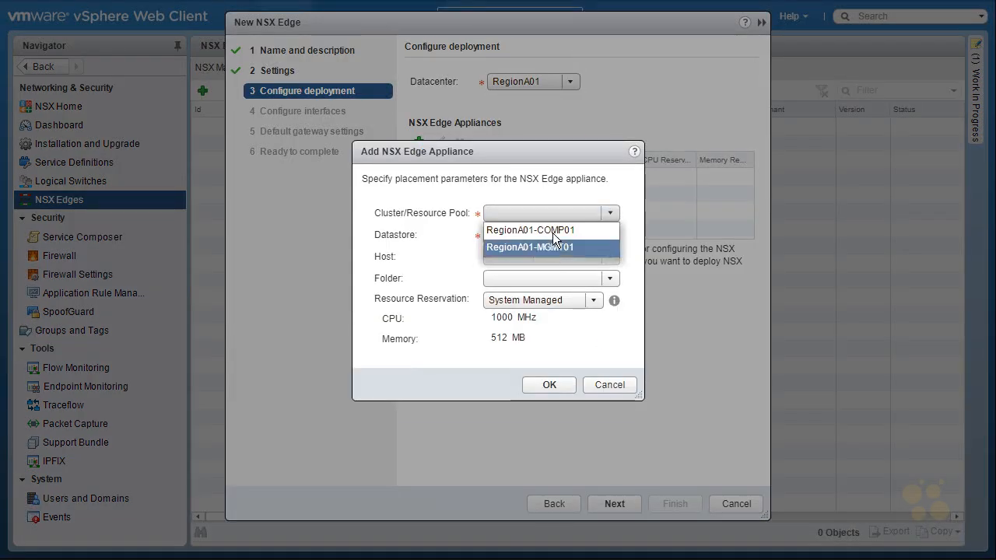
pyautogui.click(565, 246)
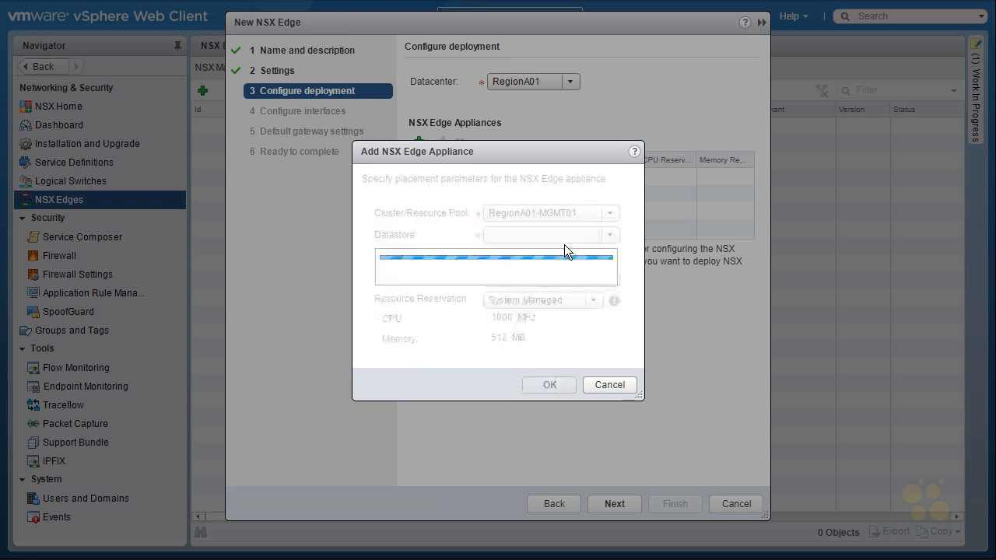
pyautogui.click(609, 232)
pyautogui.click(572, 250)
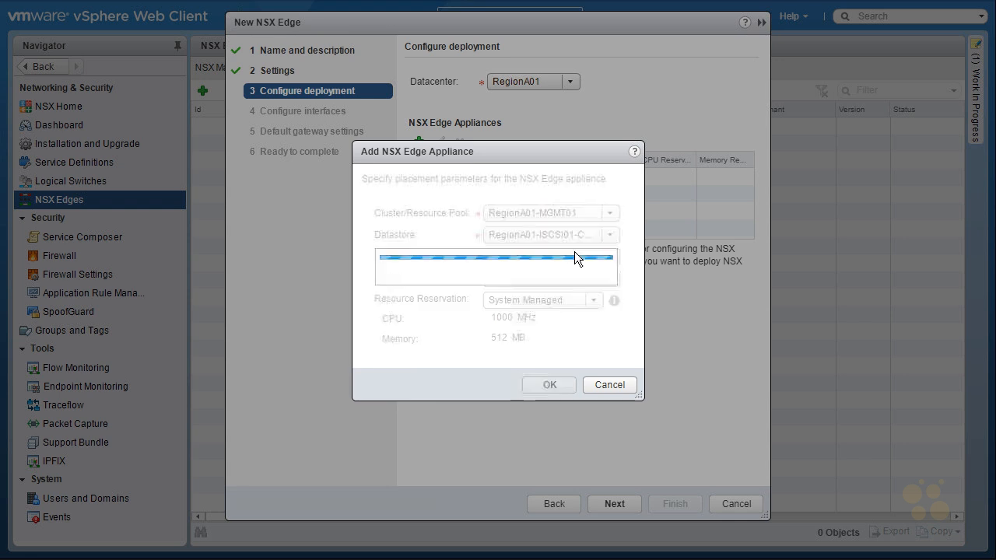
pyautogui.click(561, 384)
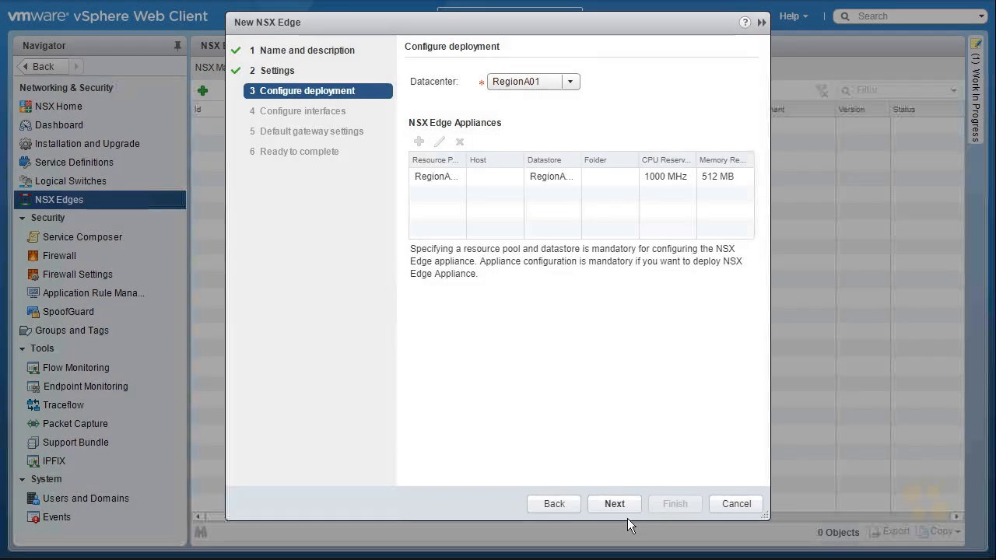
pyautogui.click(624, 502)
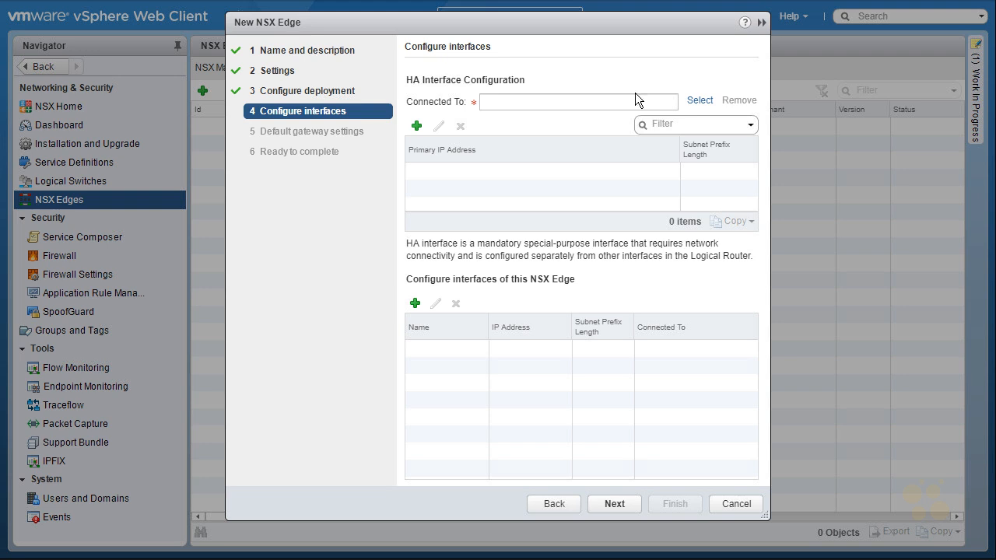
# Step: Connect the HA interface to the ESXi-RegionA01-vDS-MGMT distributed virtual port group
pyautogui.click(699, 100)
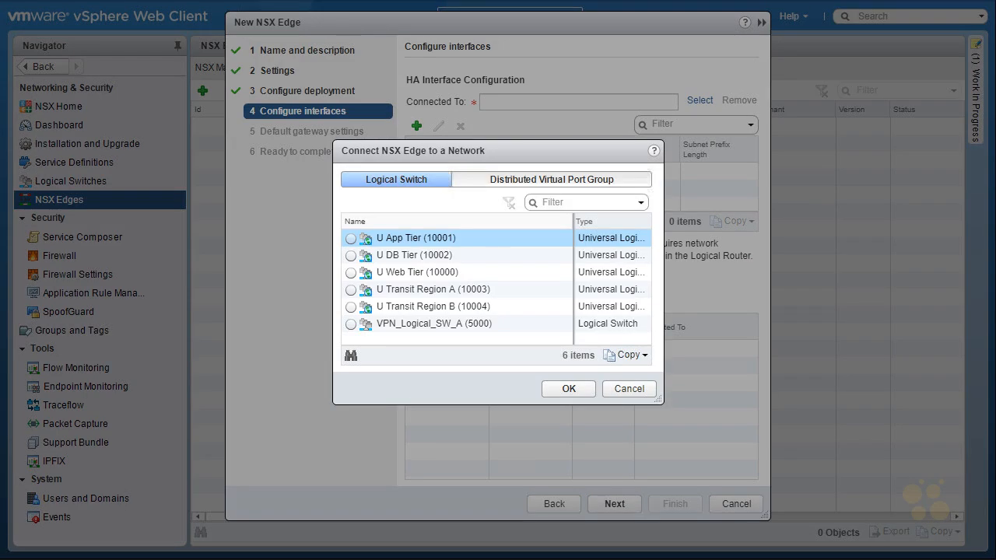
pyautogui.click(490, 180)
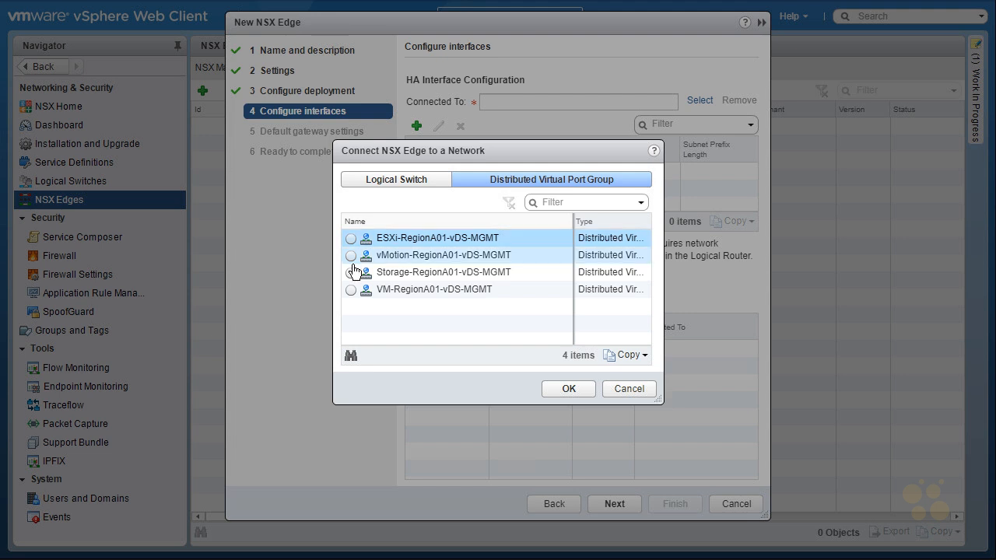
pyautogui.click(350, 240)
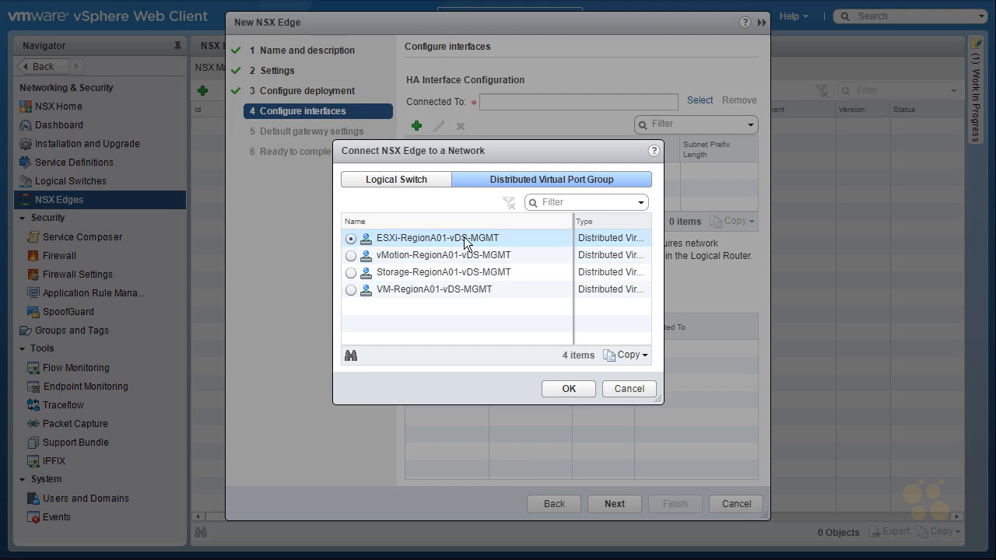
pyautogui.click(585, 389)
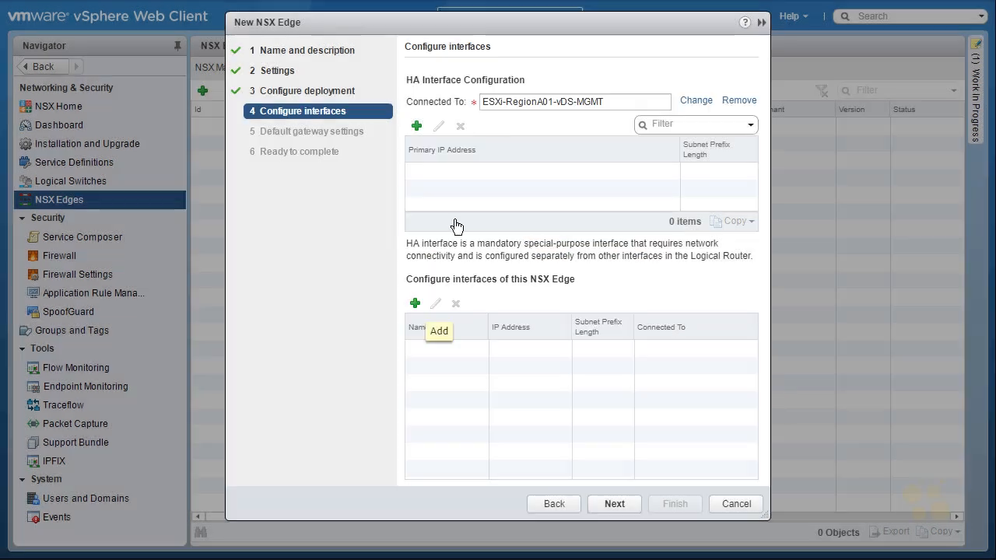
# Step: Add an edge interface named WebTierULS and connect it to the U Web Tier logical switch
pyautogui.click(415, 305)
pyautogui.write('W')
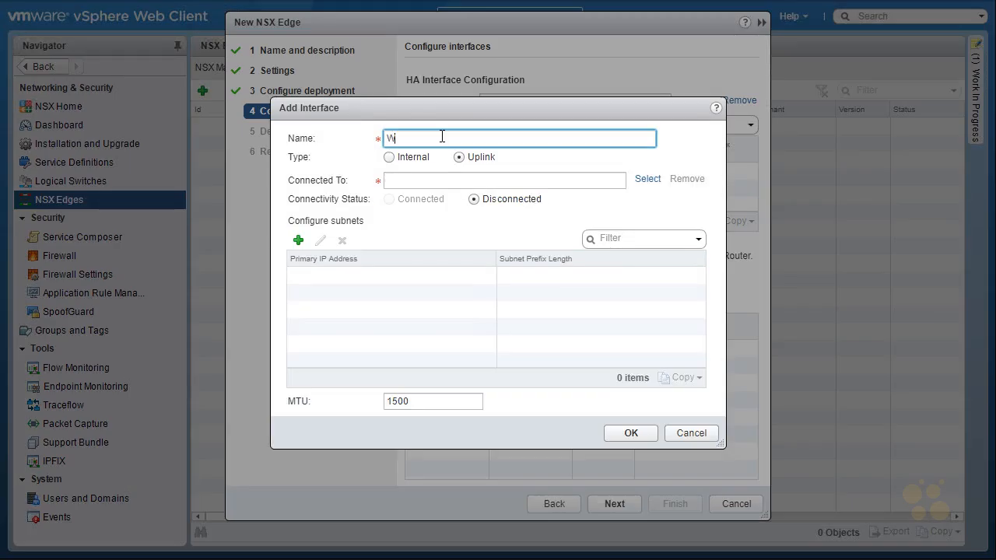
pyautogui.write('ebTierULS')
pyautogui.click(649, 184)
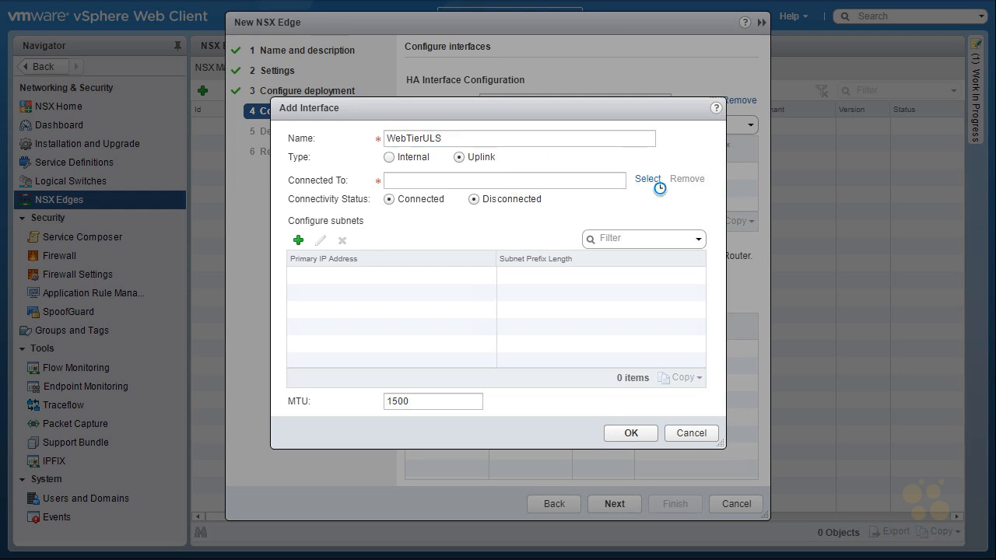
pyautogui.click(351, 273)
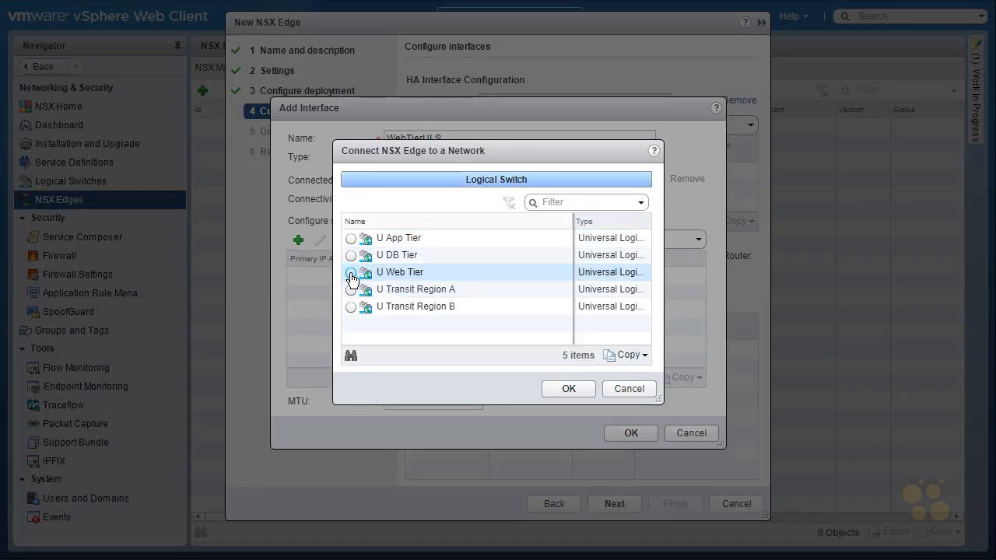
pyautogui.click(568, 388)
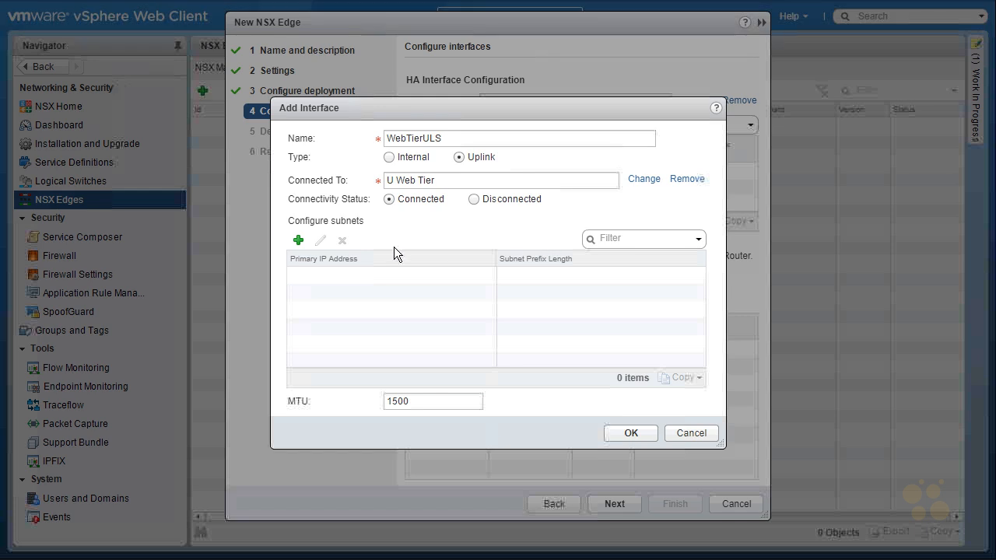
# Step: Give the WebTierULS interface the primary IP address 172.16.10.1 with subnet prefix length 24, and save it
pyautogui.click(298, 243)
pyautogui.click(343, 274)
pyautogui.write('172.16.10.1')
pyautogui.click(605, 277)
pyautogui.write('24')
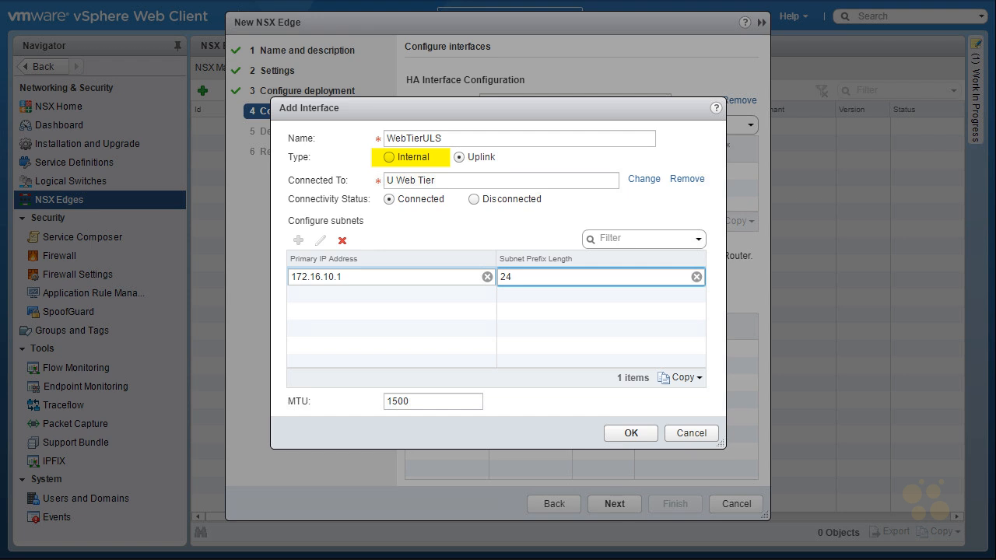
pyautogui.click(629, 434)
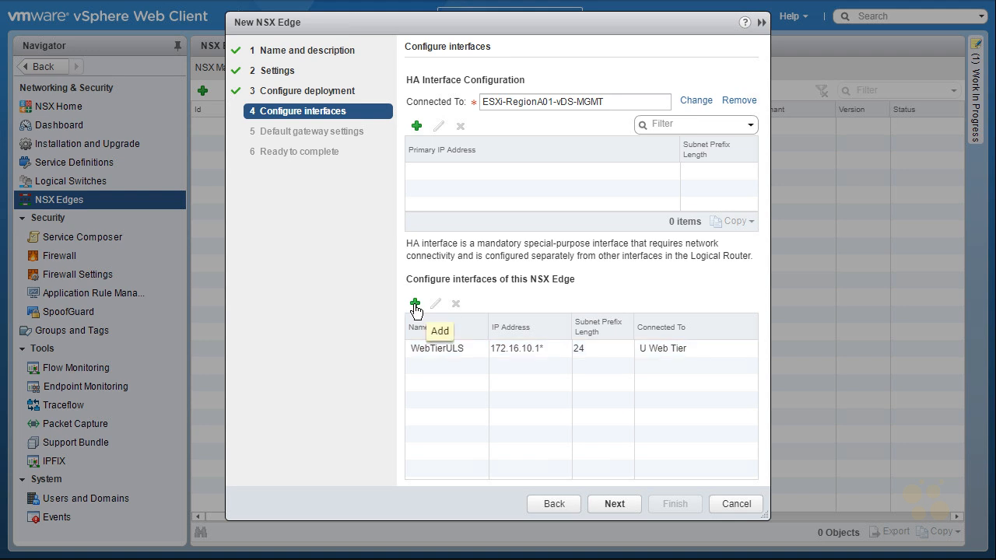
# Step: Add interfaces AppTierULS (172.16.20.1/24), DBTierULS (172.16.30.1/24), RegionA0_Uplink (192.168.5.2/29) and RegionB0_Uplink (192.168.5.10/29) on their matching logical switches
pyautogui.click(415, 305)
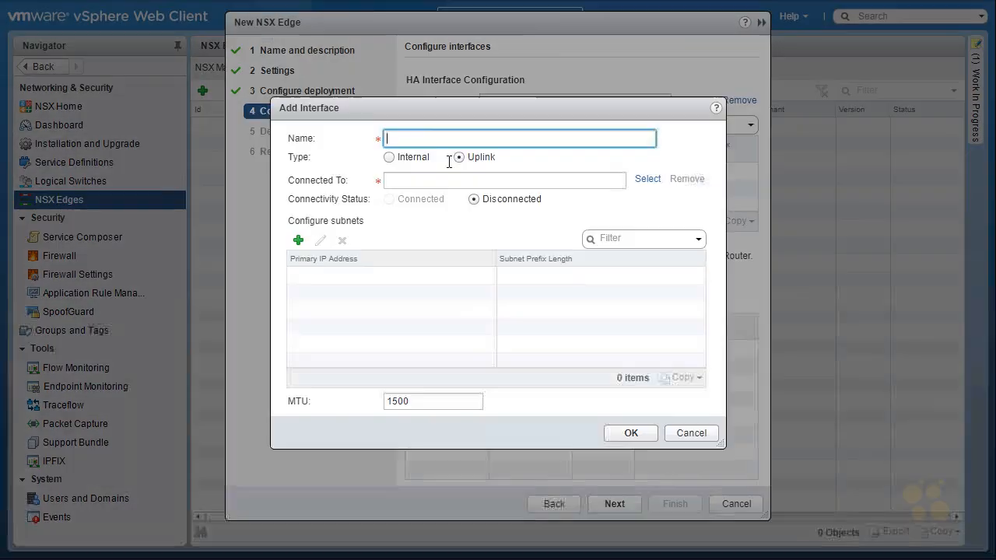
pyautogui.write('AppTierULS')
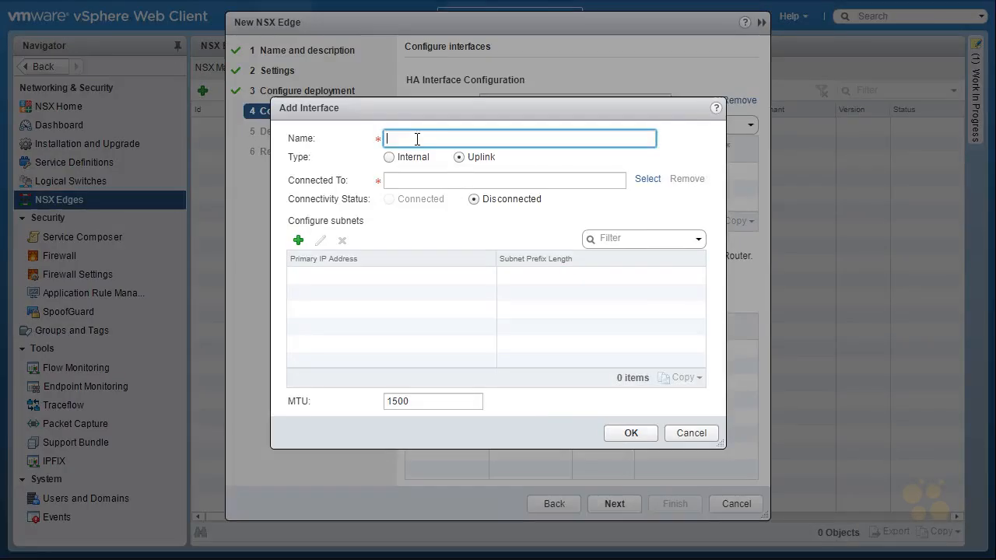
pyautogui.write('RegionA0_Uplink')
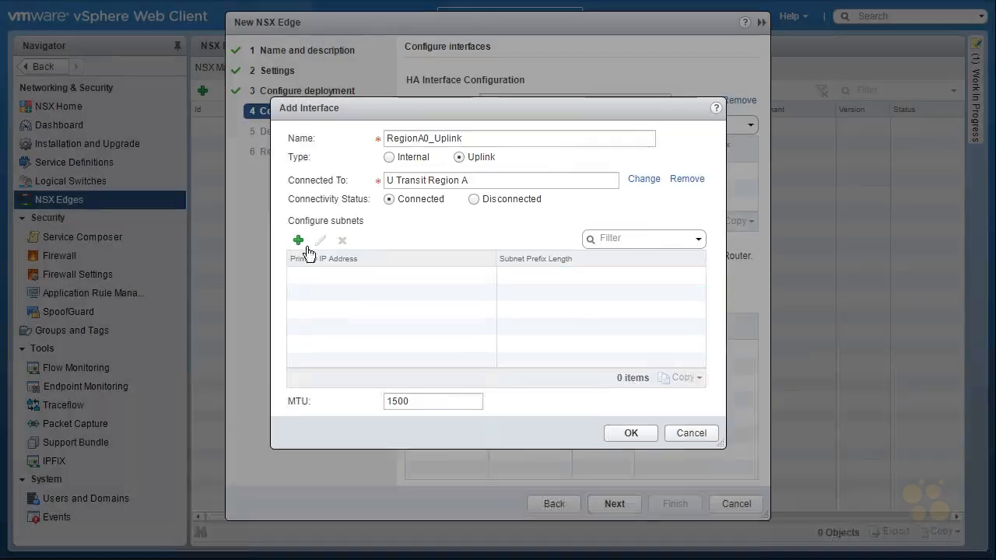
pyautogui.click(298, 240)
pyautogui.write('192.168.5')
pyautogui.write('RegionB0_Uplink')
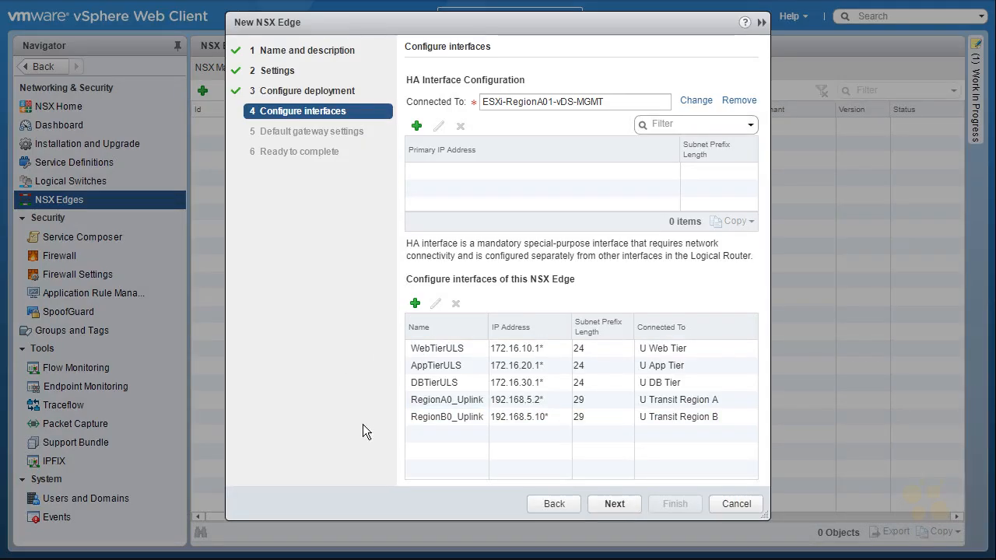
# Step: Accept the interfaces, turn off default gateway configuration, and proceed to the final summary
pyautogui.click(617, 506)
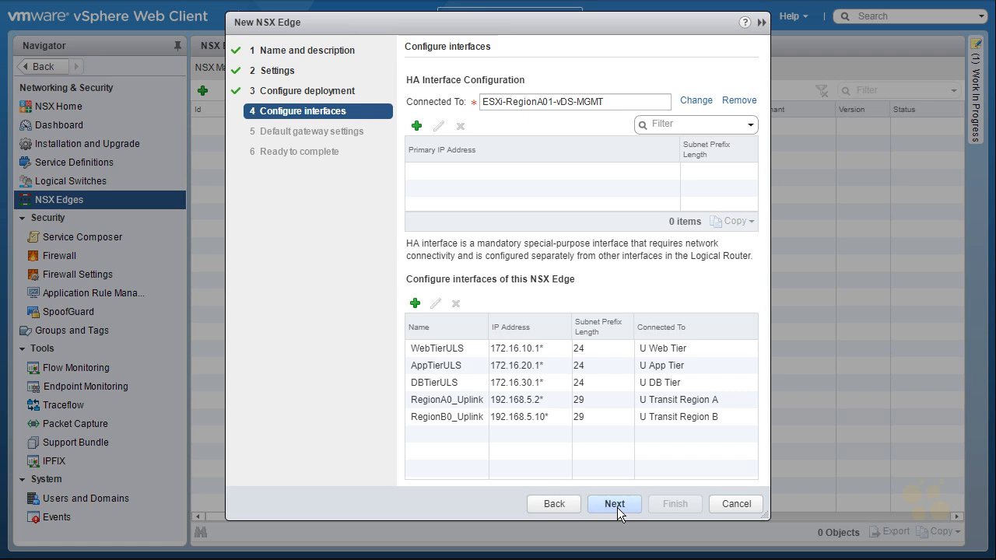
pyautogui.click(410, 80)
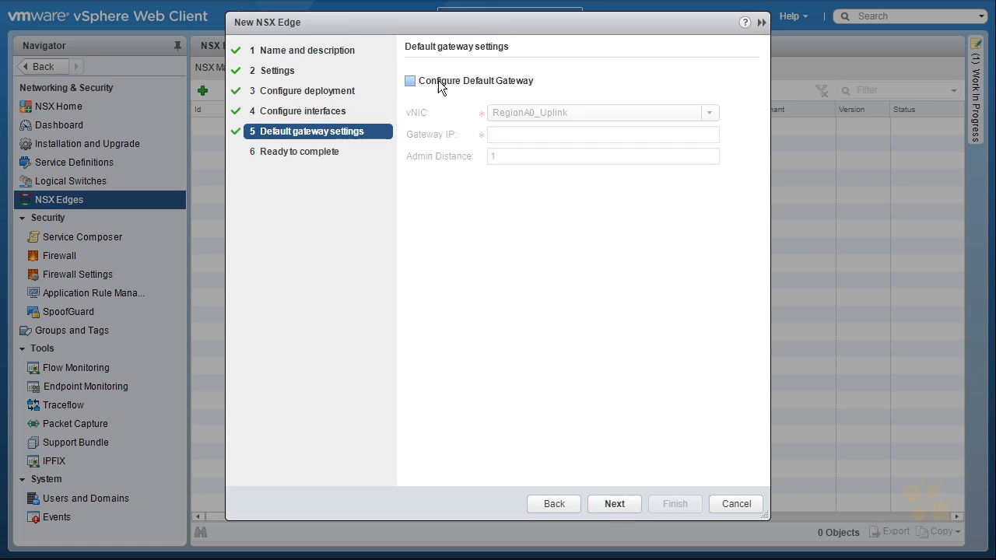
pyautogui.click(617, 506)
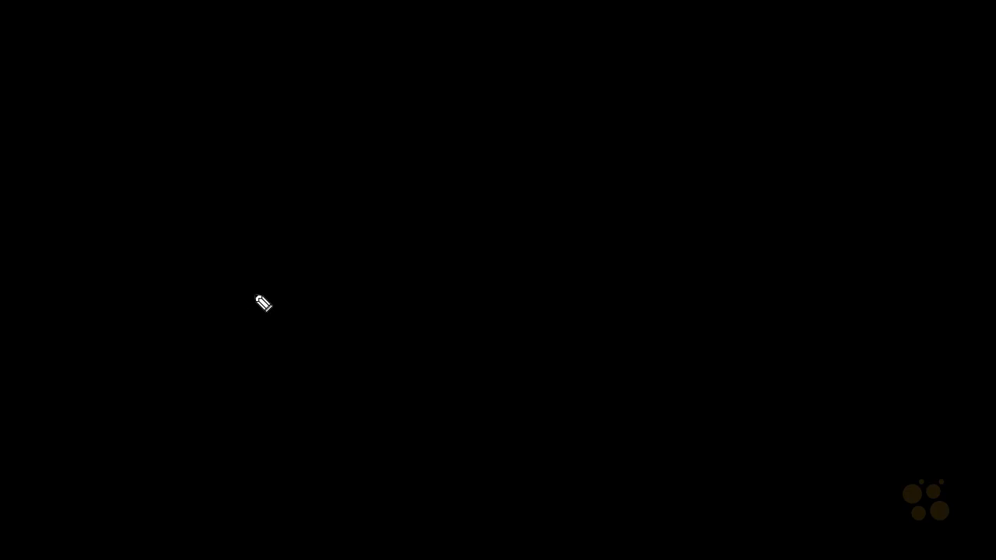
pyautogui.moveTo(243, 262); pyautogui.dragTo(306, 323)
pyautogui.moveTo(381, 262); pyautogui.dragTo(447, 315)
pyautogui.moveTo(498, 261); pyautogui.dragTo(563, 316)
pyautogui.moveTo(505, 252); pyautogui.dragTo(564, 315)
pyautogui.moveTo(619, 260); pyautogui.dragTo(673, 314)
pyautogui.moveTo(722, 255)
pyautogui.mouseDown()
pyautogui.moveTo(778, 311)
pyautogui.moveTo(722, 236)
pyautogui.mouseUp()
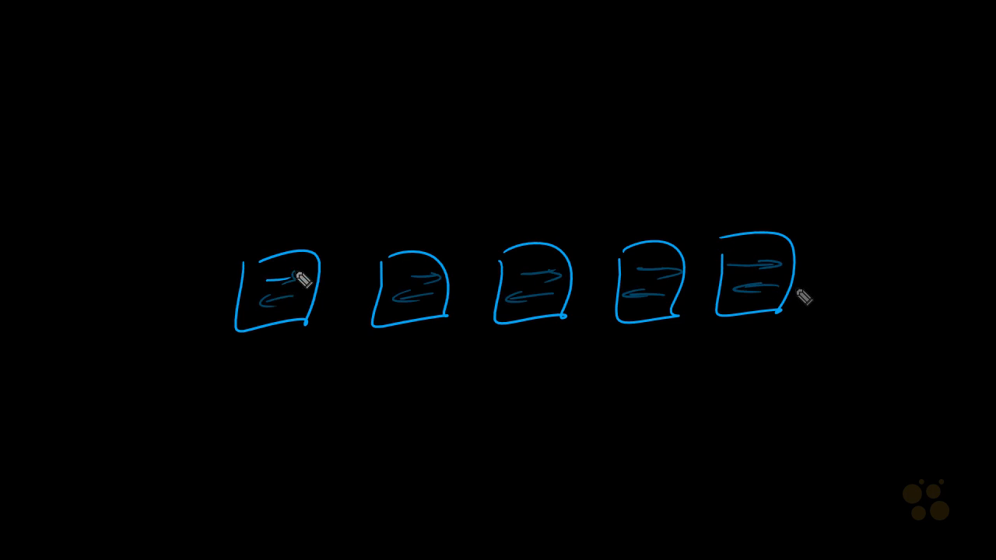
pyautogui.moveTo(518, 86)
pyautogui.mouseDown()
pyautogui.moveTo(516, 164)
pyautogui.moveTo(520, 87)
pyautogui.moveTo(544, 133)
pyautogui.mouseUp()
pyautogui.moveTo(543, 110); pyautogui.dragTo(508, 140)
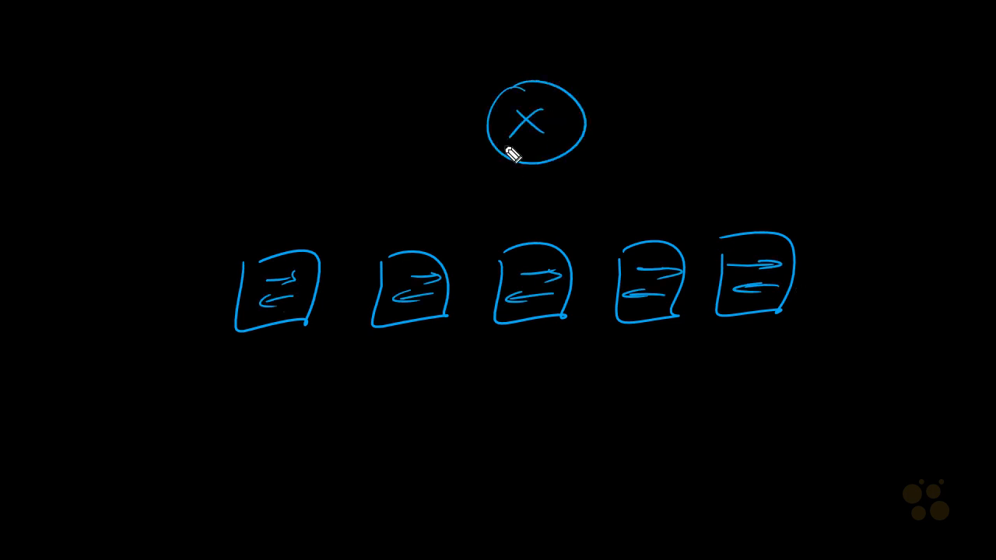
pyautogui.moveTo(304, 248)
pyautogui.mouseDown()
pyautogui.moveTo(473, 156)
pyautogui.moveTo(430, 243)
pyautogui.mouseUp()
pyautogui.moveTo(539, 170); pyautogui.dragTo(532, 227)
pyautogui.moveTo(574, 155); pyautogui.dragTo(627, 235)
pyautogui.moveTo(591, 137); pyautogui.dragTo(728, 244)
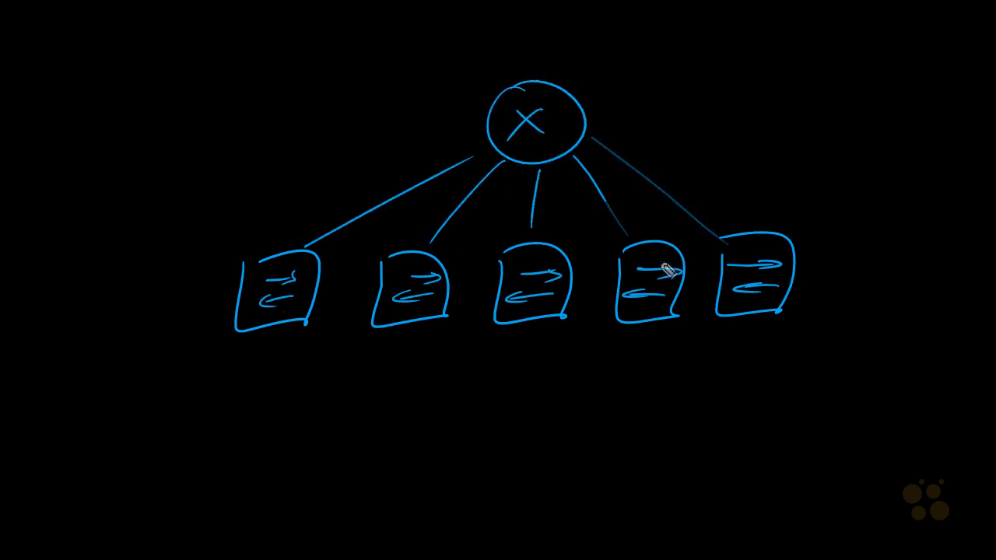